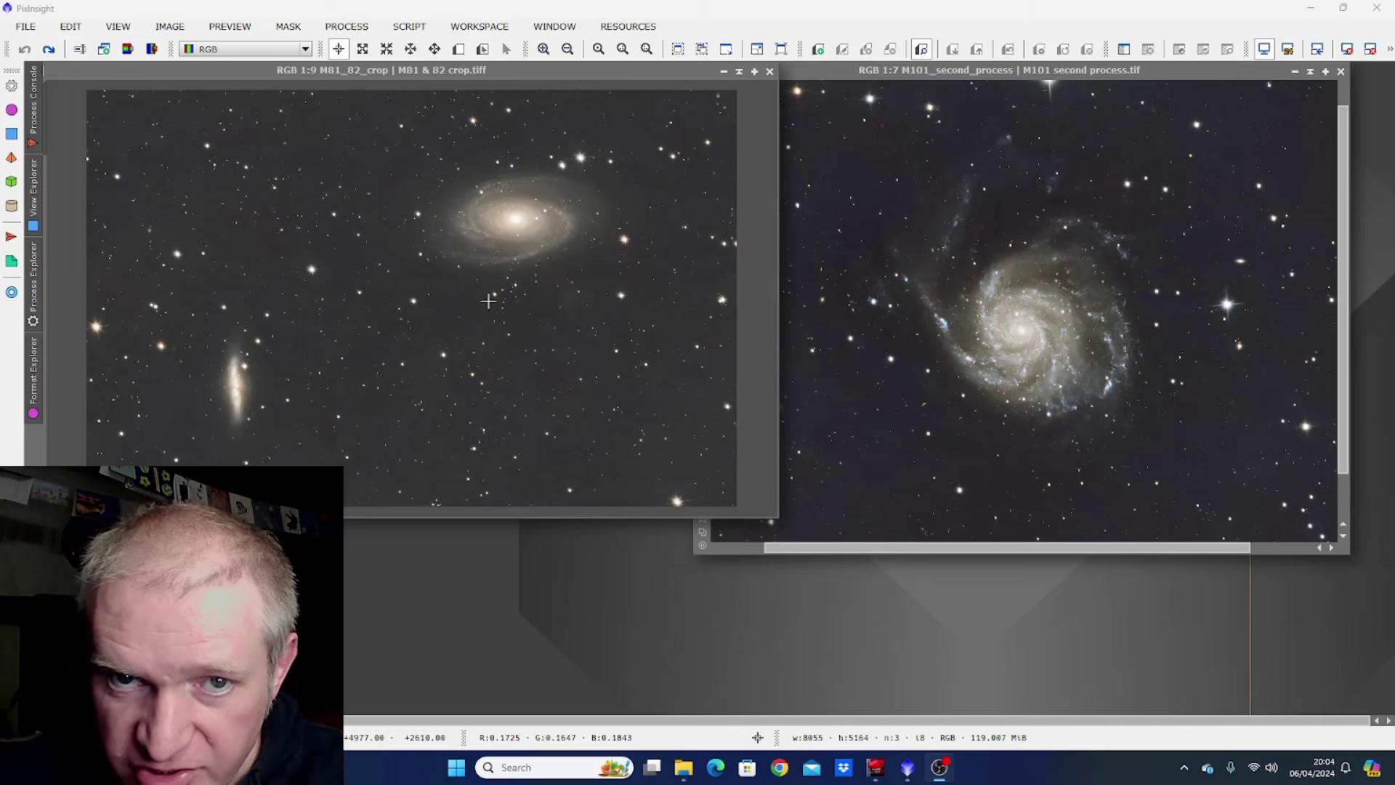
# Step: Apply Horizontal Mirror, then Vertical Mirror, to the M81/M82 image
pyautogui.click(306, 71)
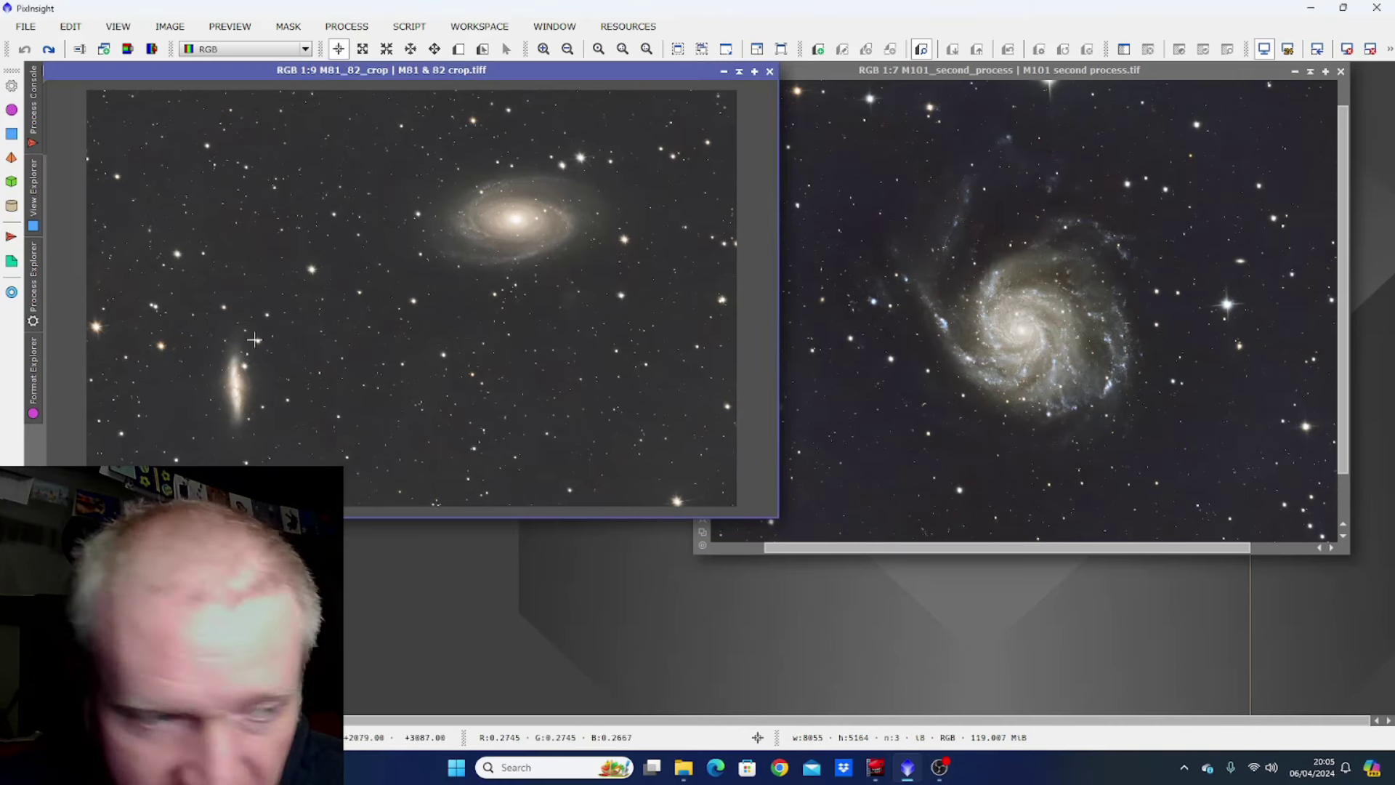
pyautogui.click(172, 28)
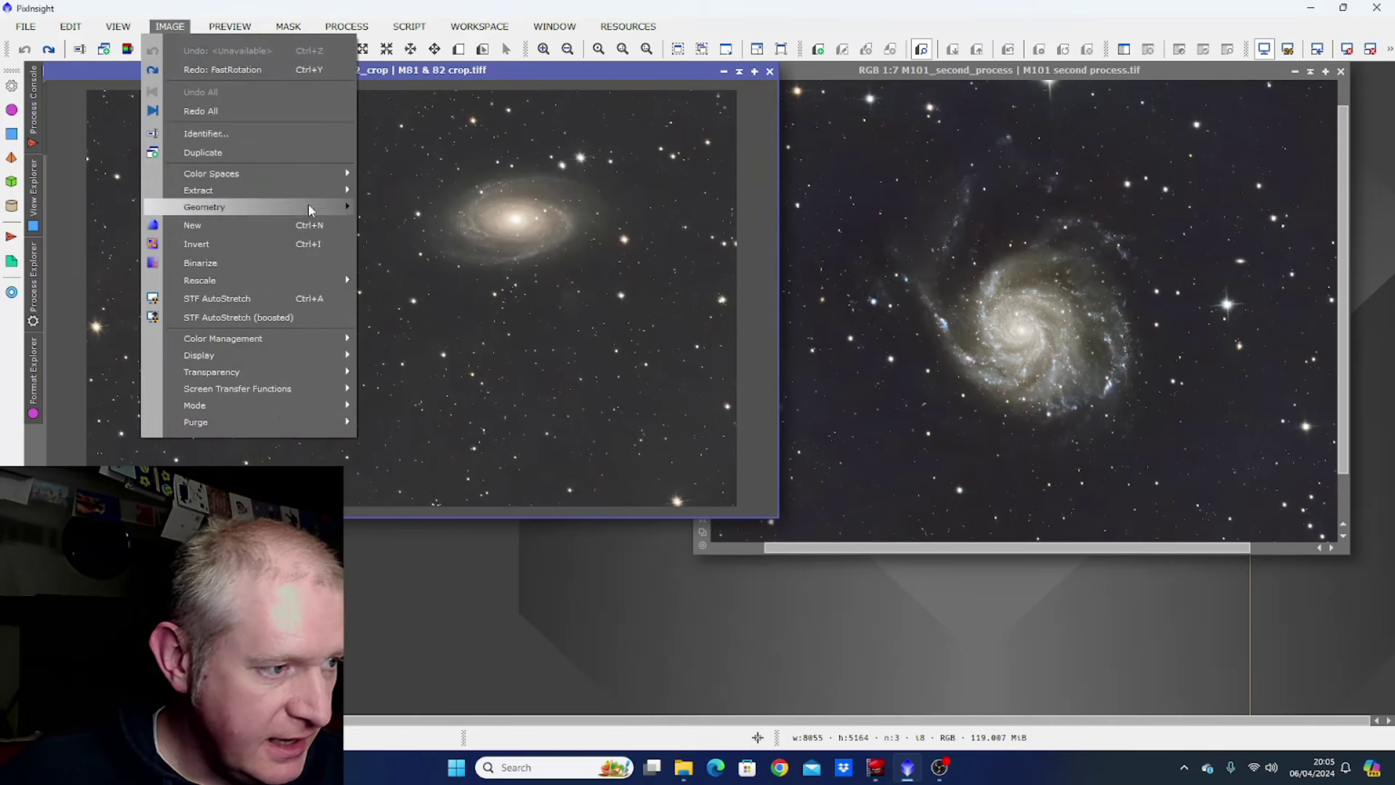
pyautogui.moveTo(205, 207)
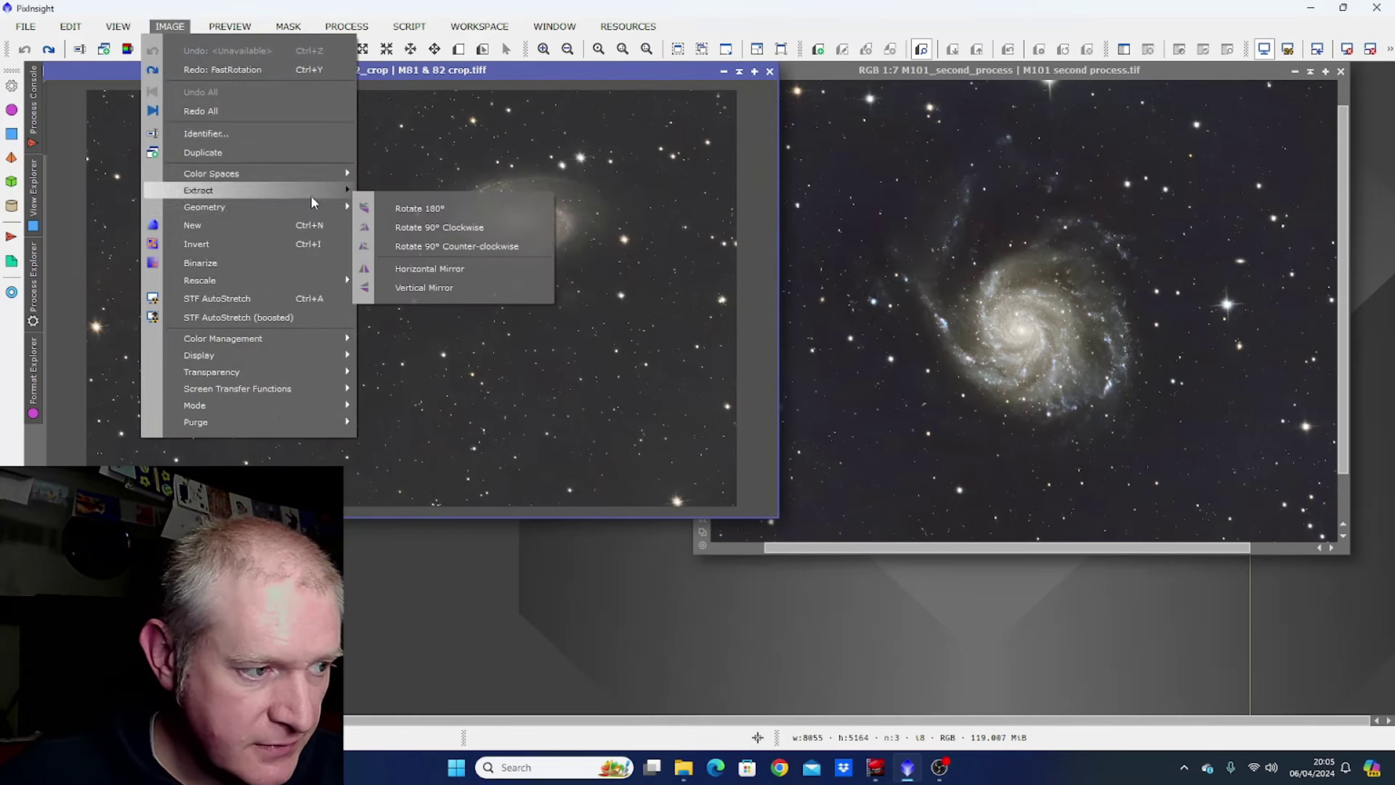
pyautogui.click(429, 269)
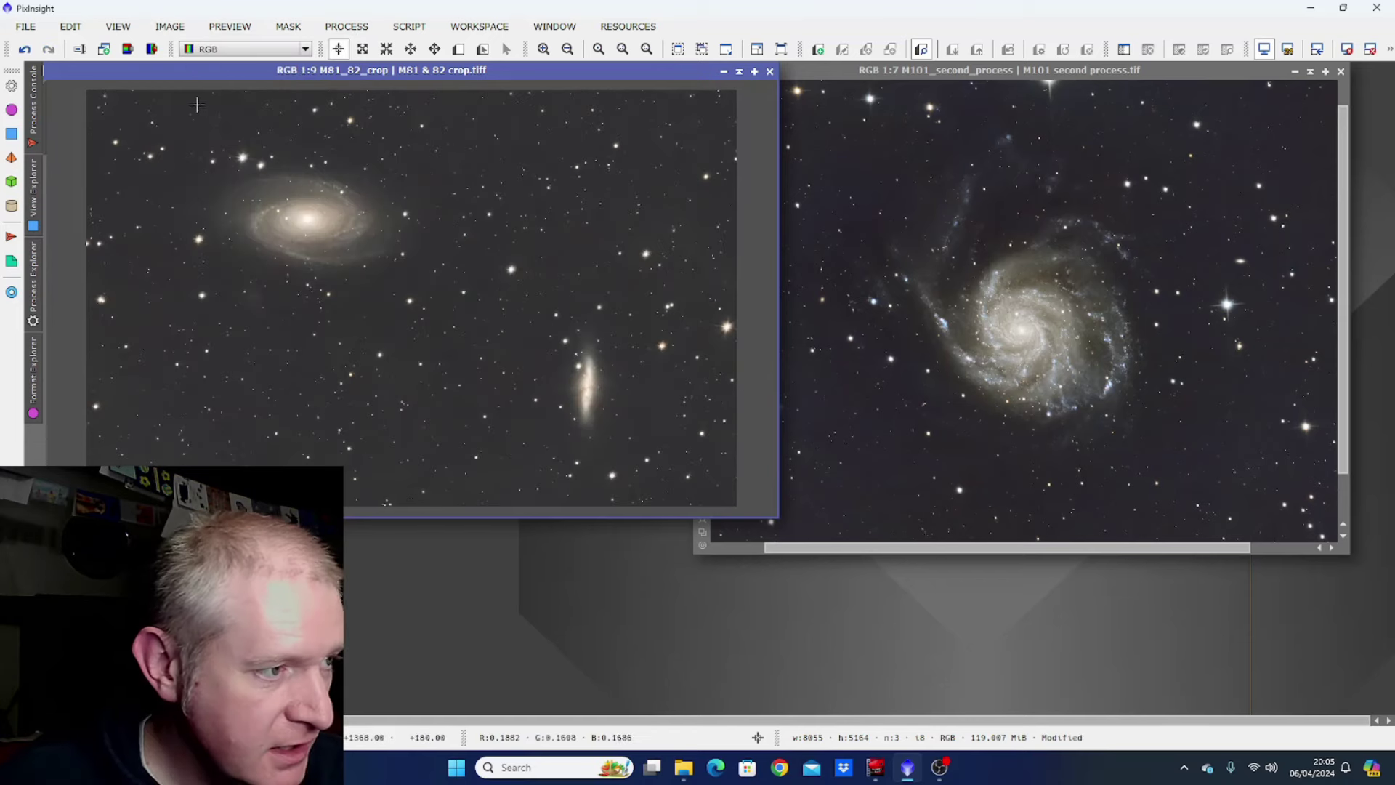
pyautogui.click(170, 27)
pyautogui.moveTo(205, 208)
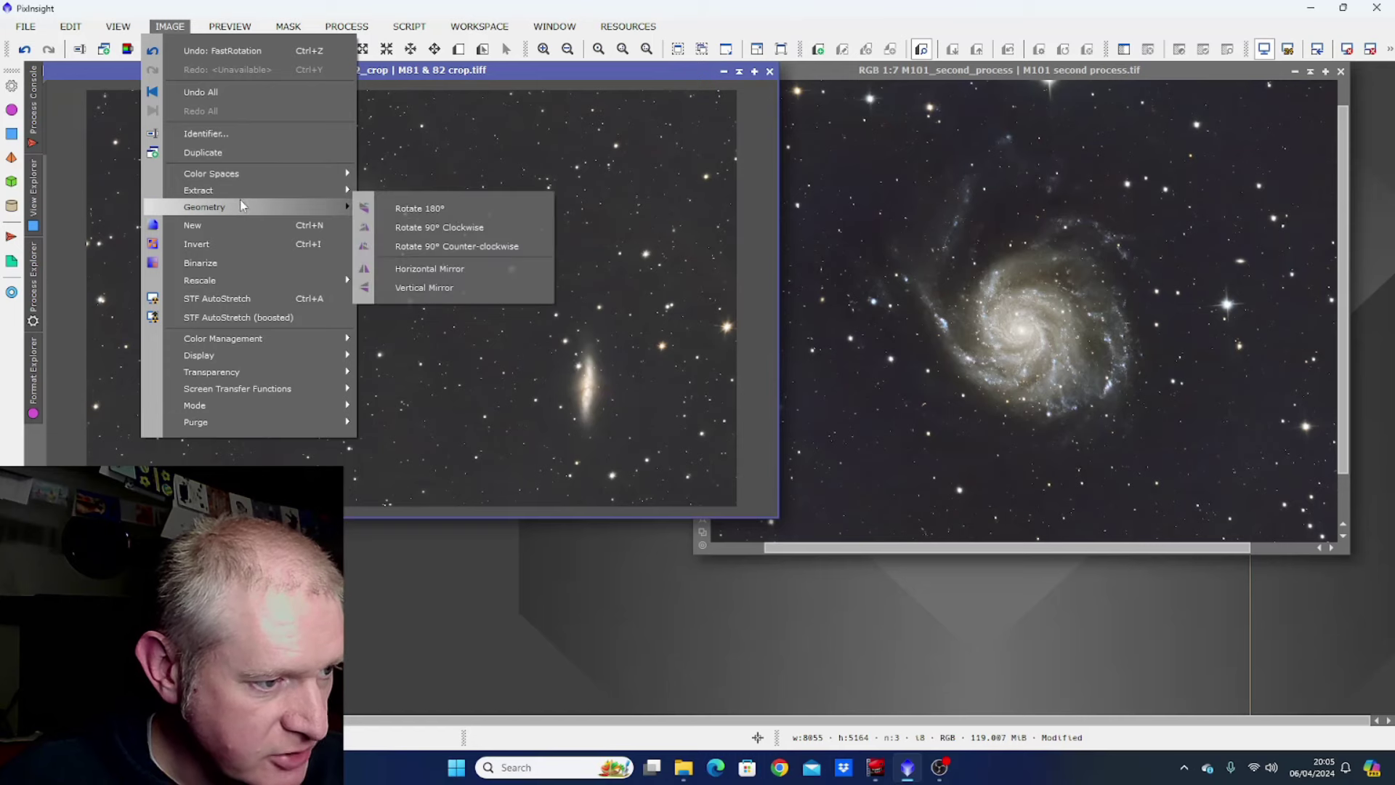
pyautogui.click(417, 287)
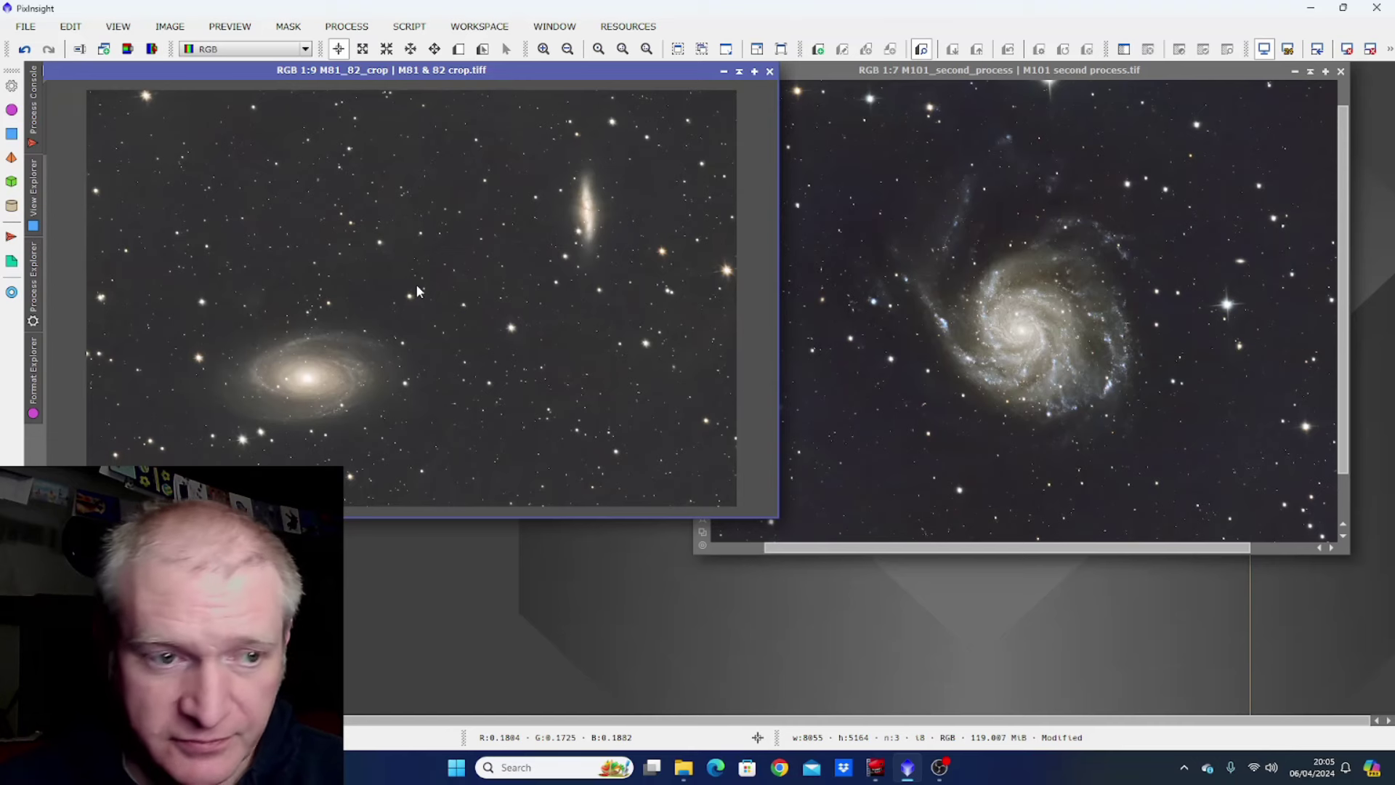
# Step: Apply Horizontal and Vertical Mirror to M101, then drag its window taller
pyautogui.click(850, 75)
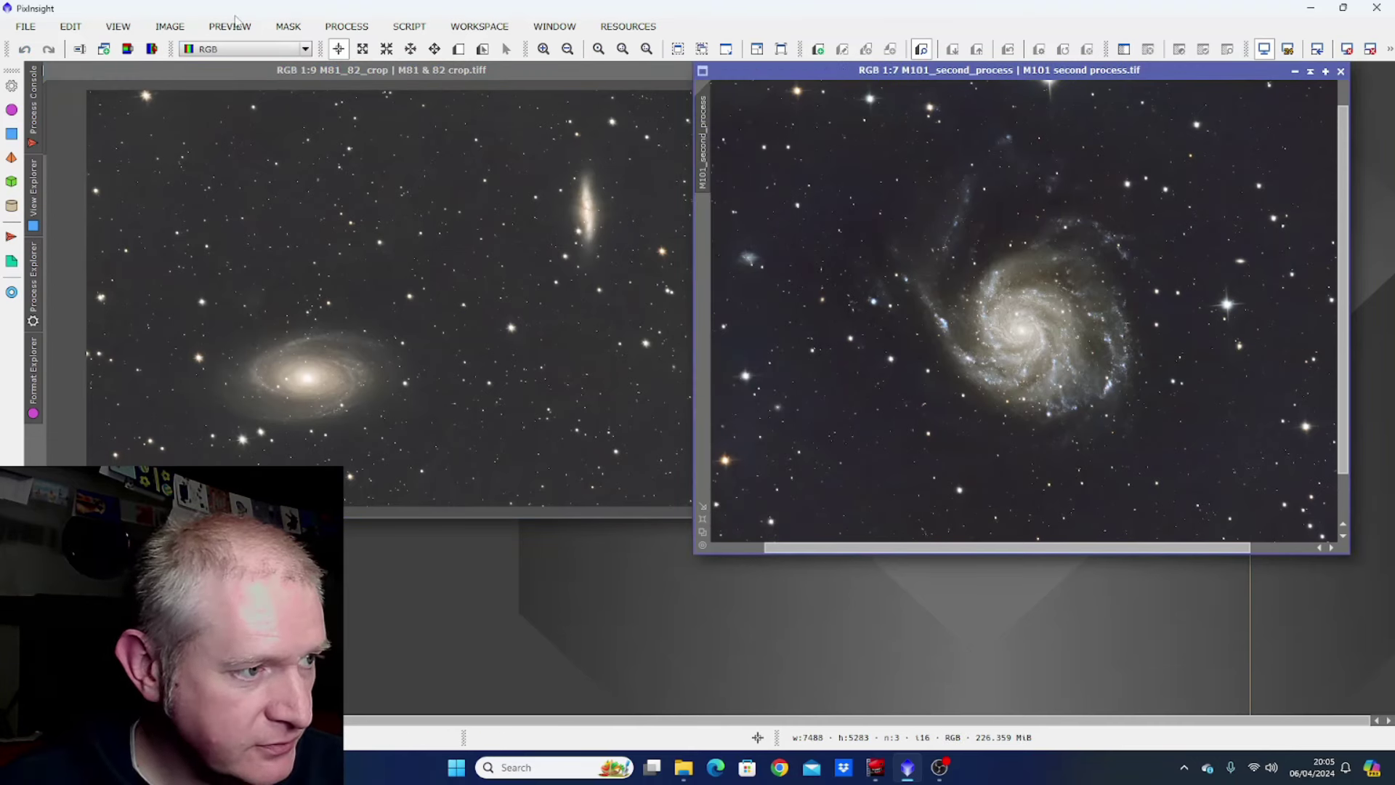
pyautogui.click(169, 27)
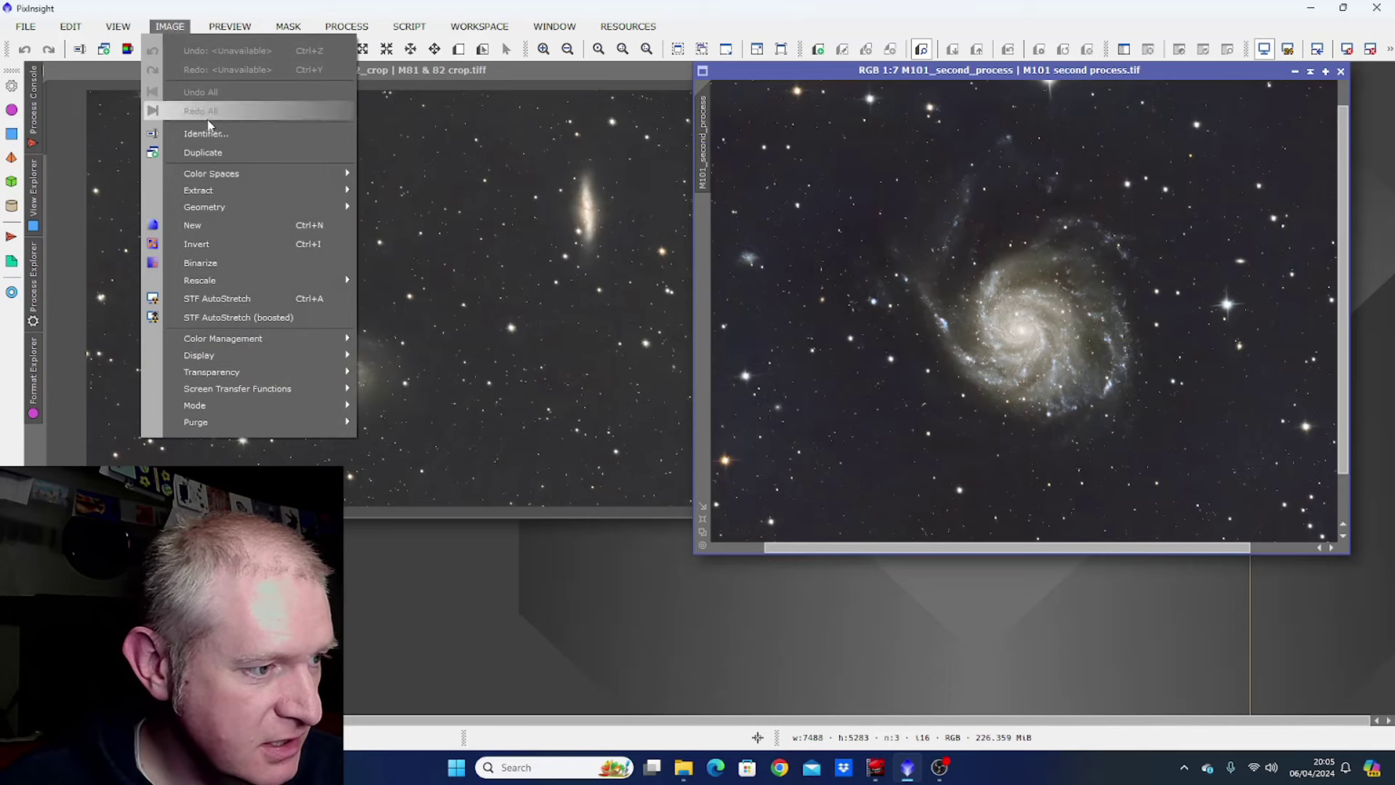
pyautogui.moveTo(205, 207)
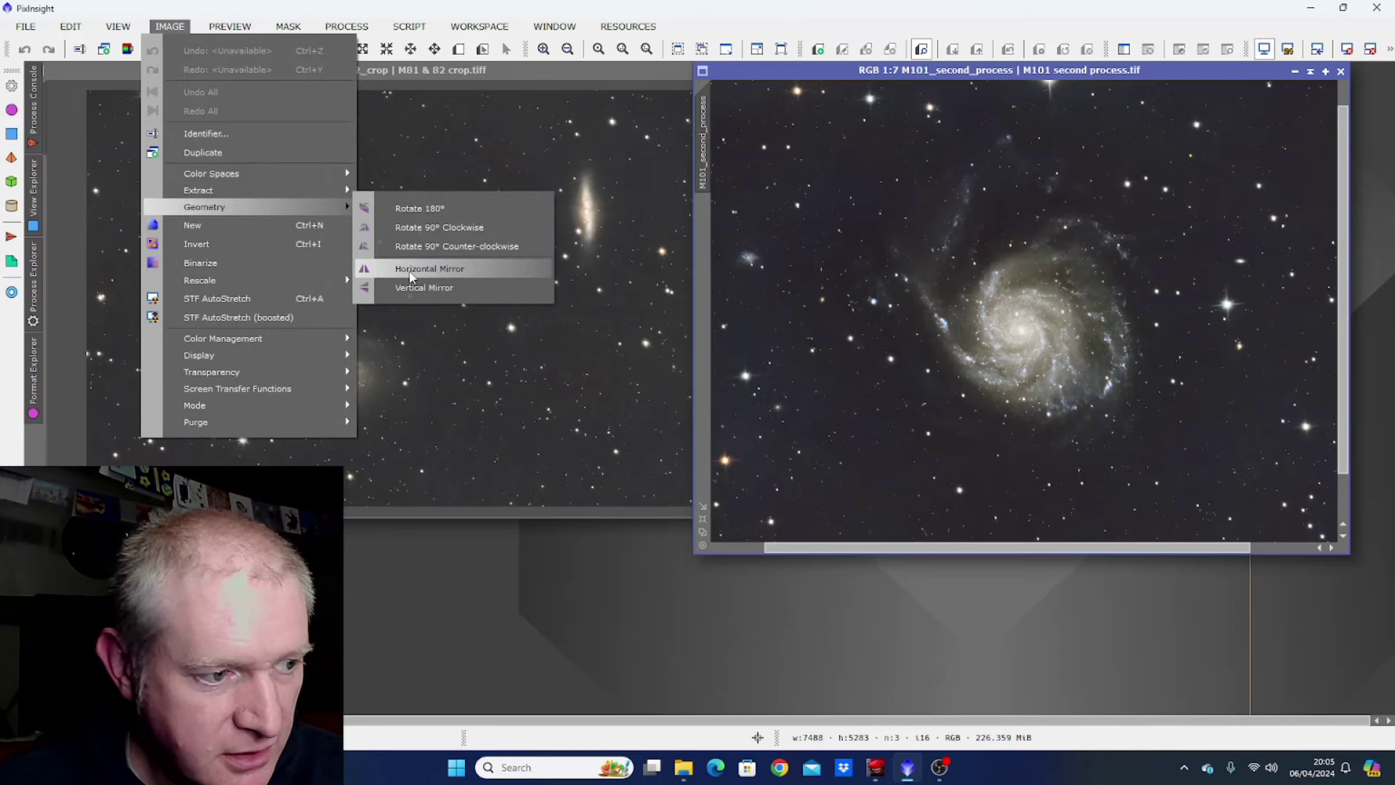
pyautogui.click(411, 278)
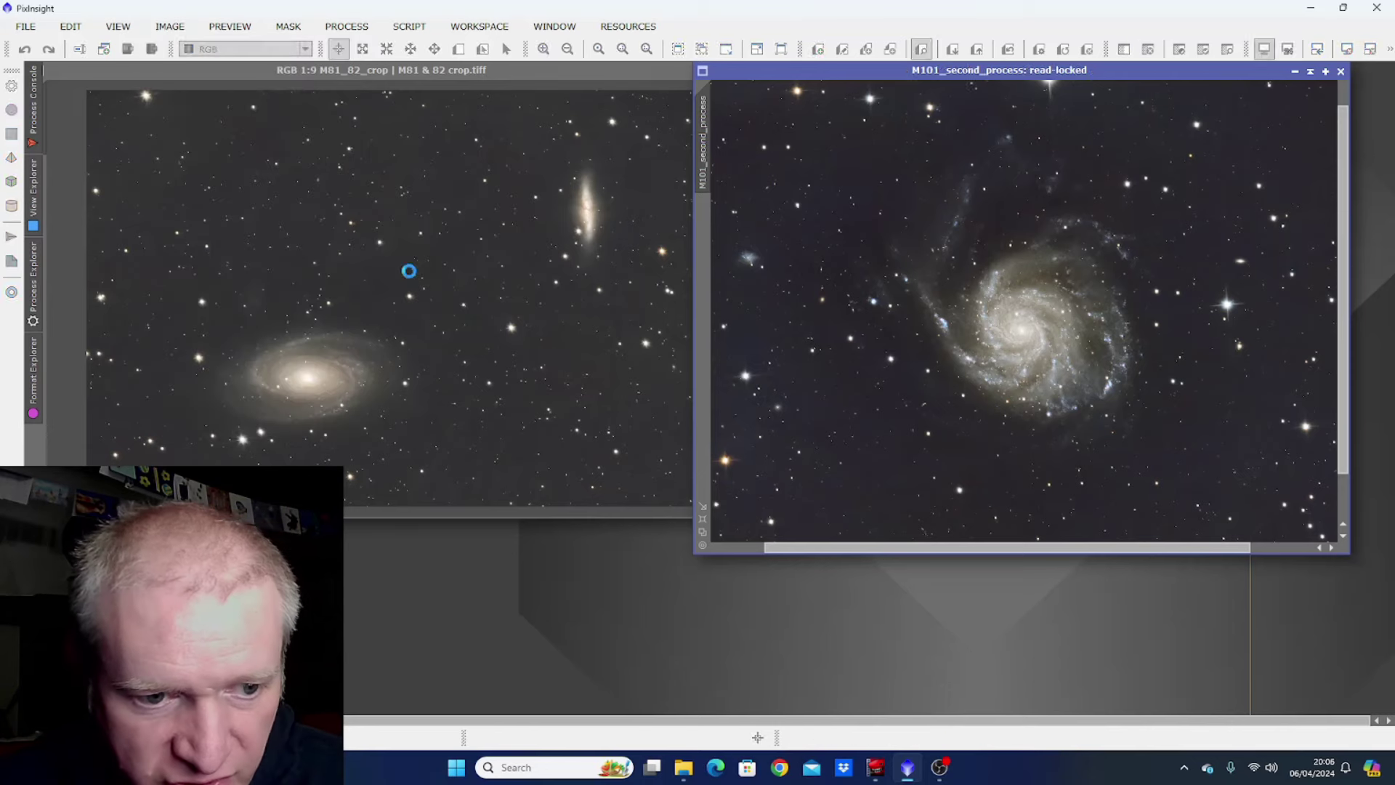
pyautogui.click(174, 26)
pyautogui.moveTo(205, 208)
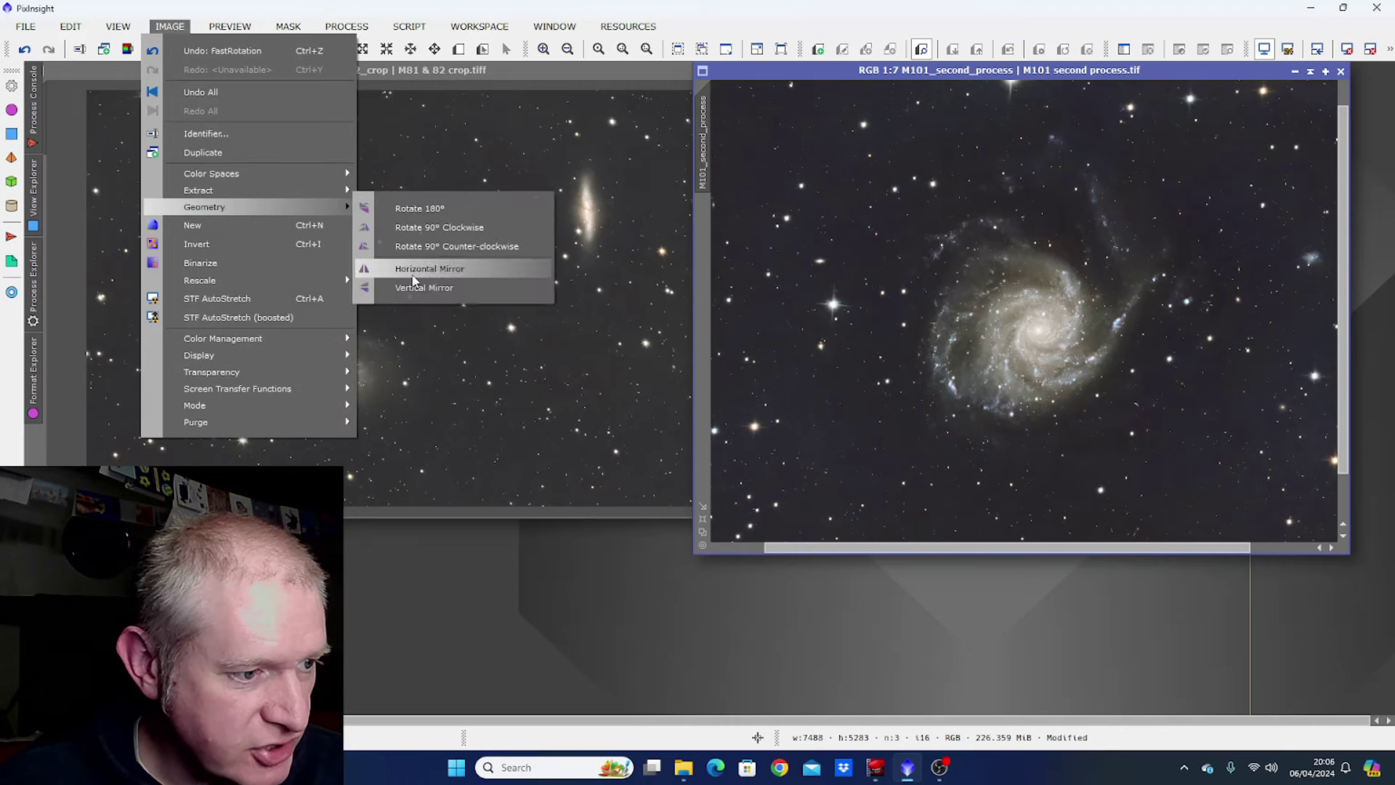
pyautogui.click(416, 287)
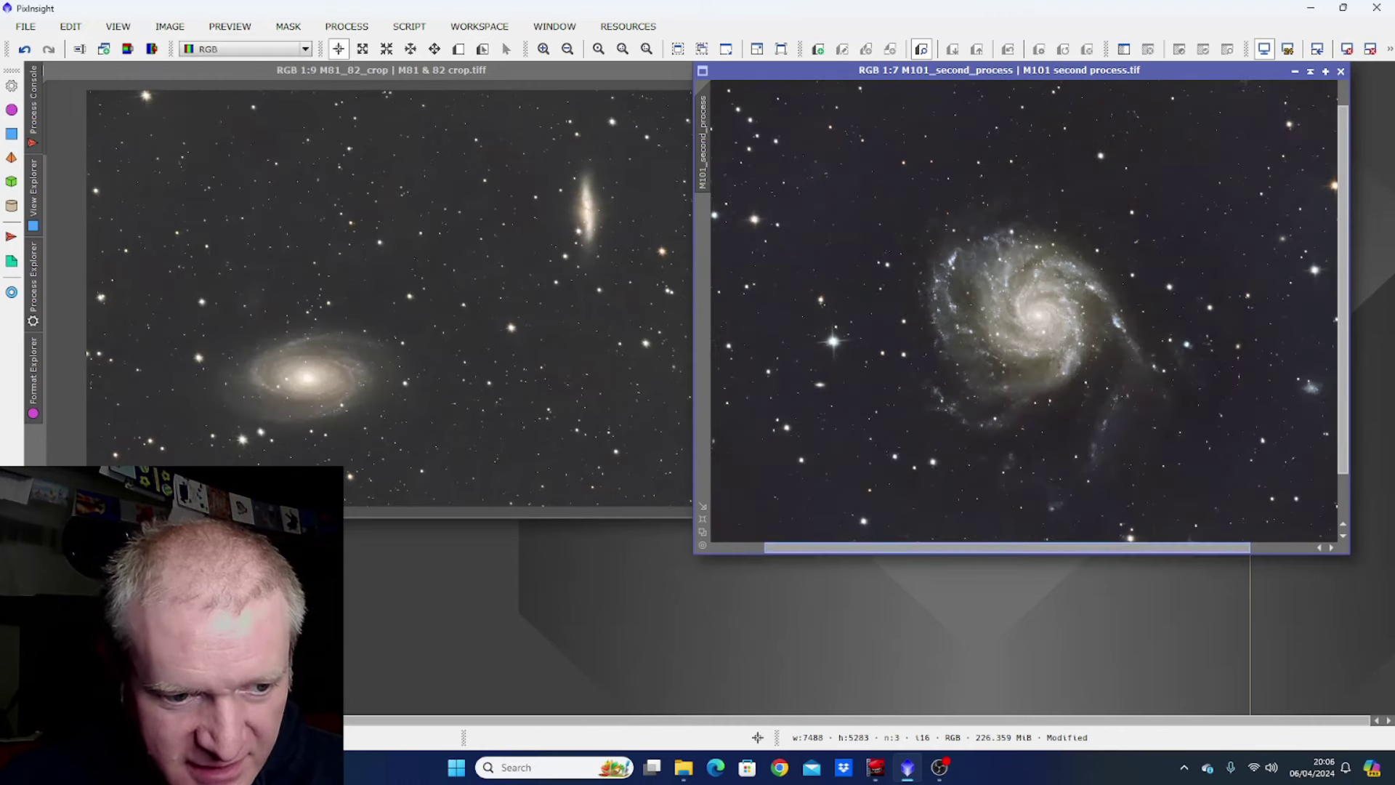
pyautogui.moveTo(864, 555); pyautogui.dragTo(860, 621)
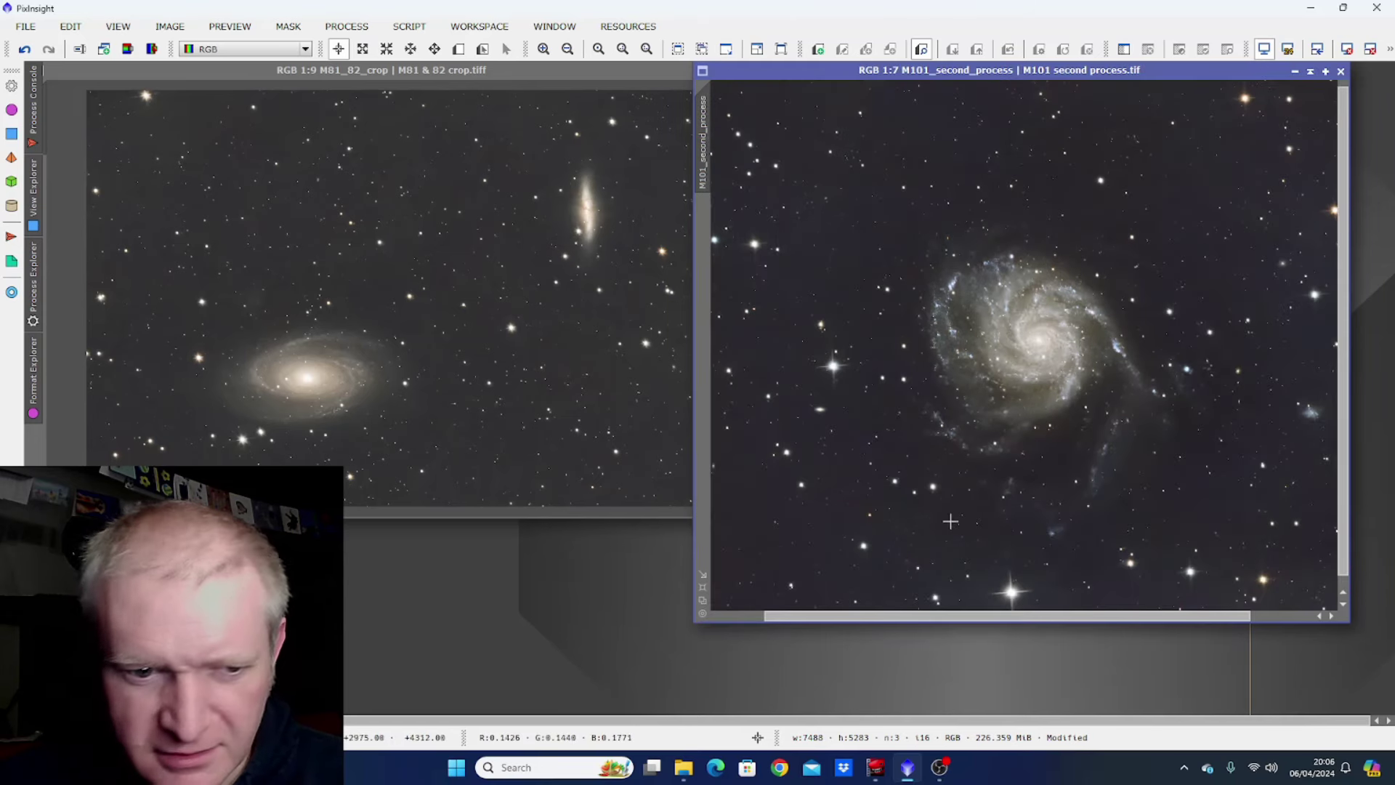
pyautogui.moveTo(1347, 415); pyautogui.dragTo(1349, 428)
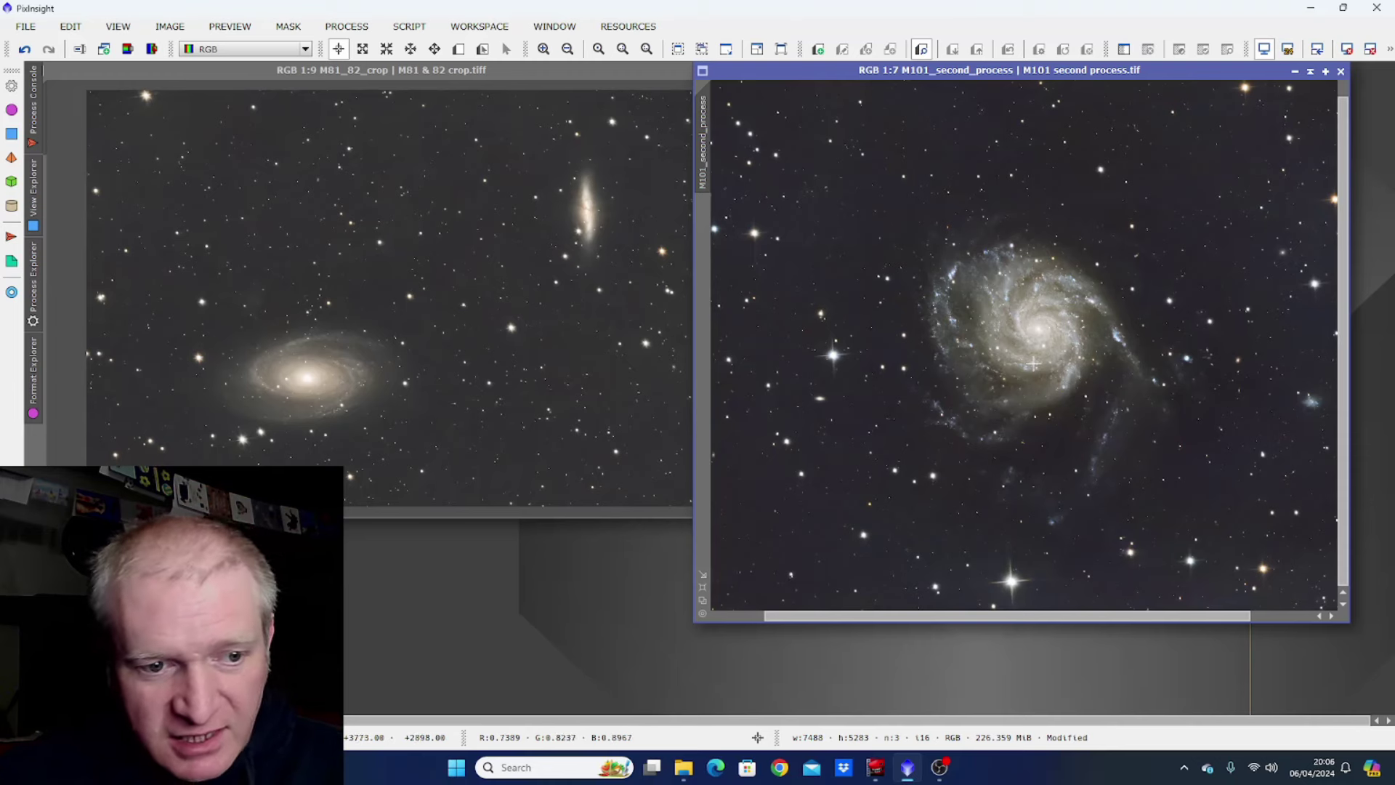
# Step: Undo the M101 mirroring, then undo both mirror operations on M81/M82
pyautogui.click(24, 50)
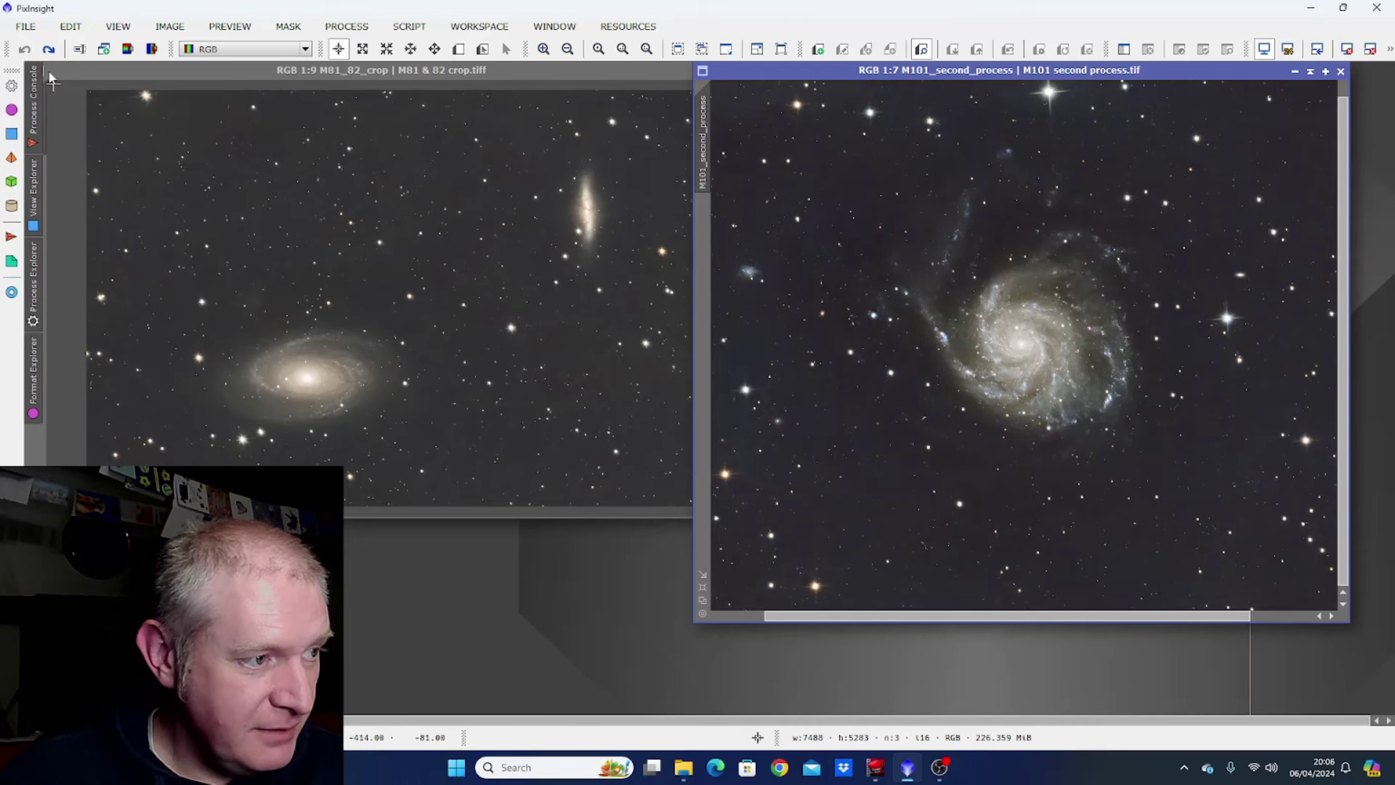
pyautogui.click(109, 71)
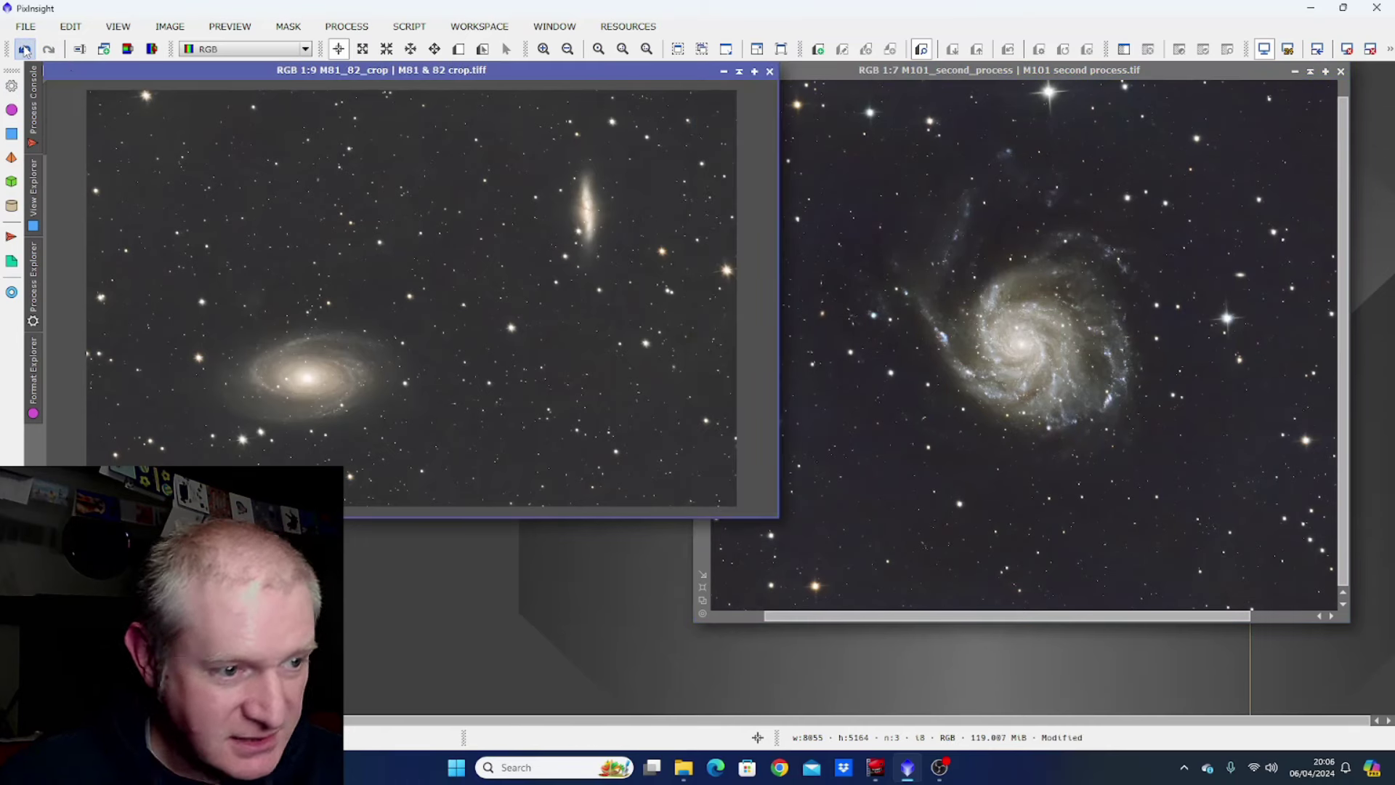
pyautogui.click(24, 49)
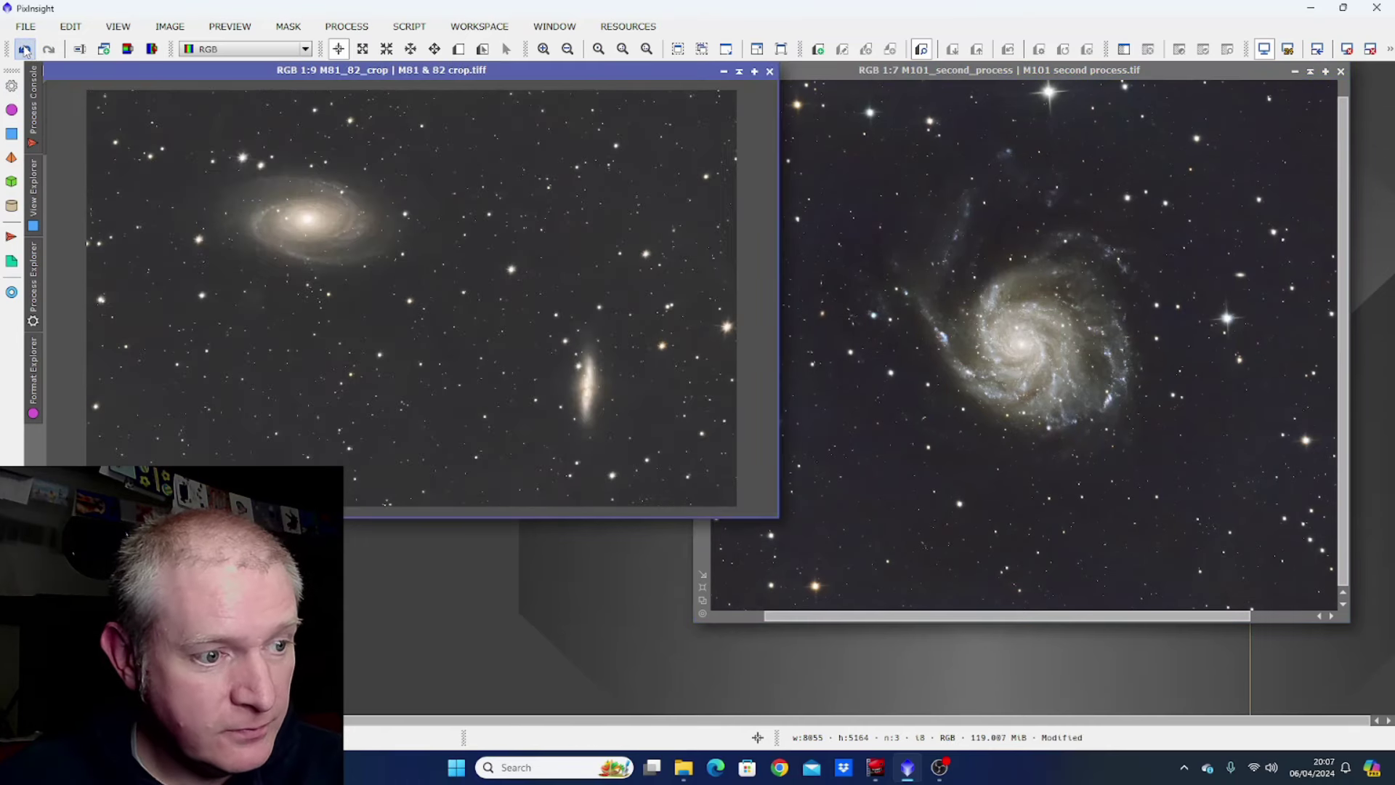
pyautogui.click(23, 49)
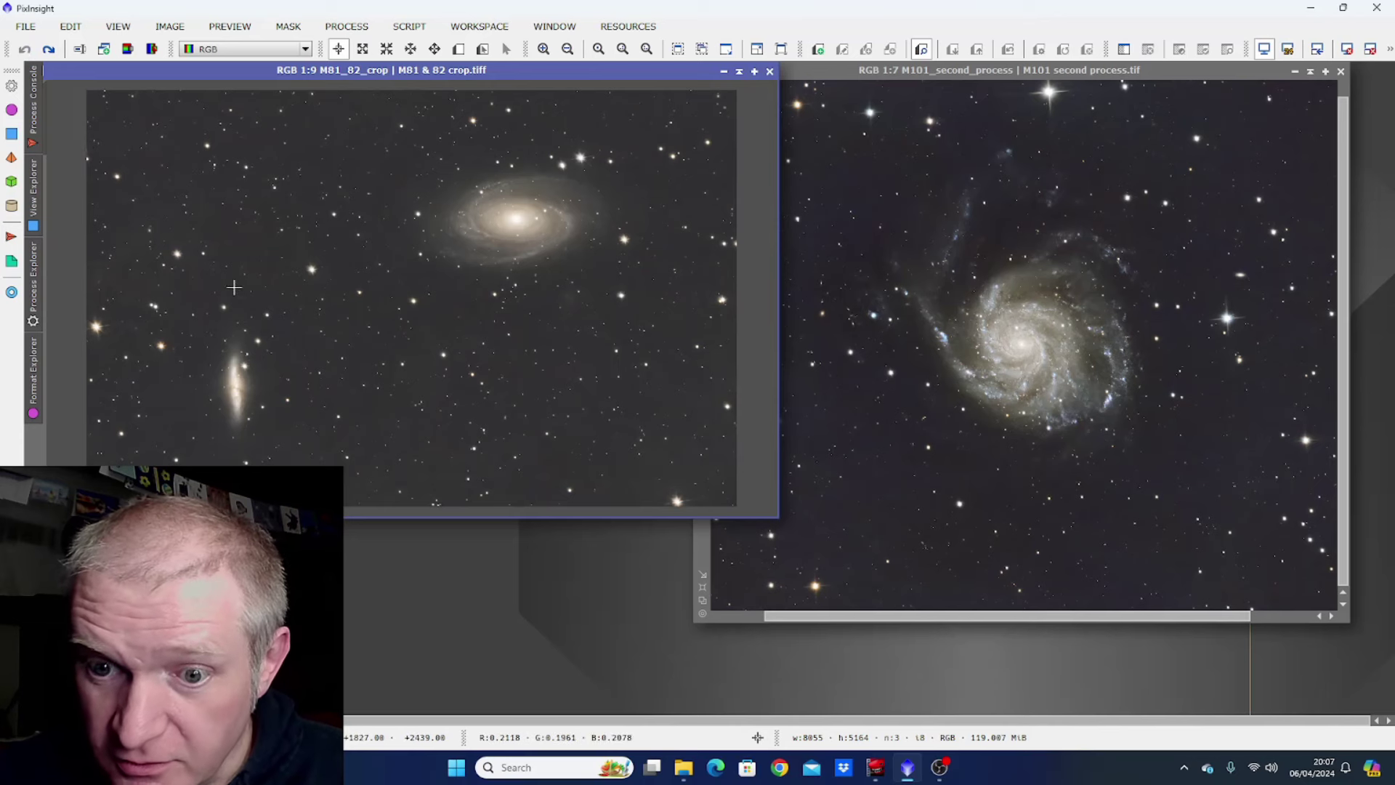